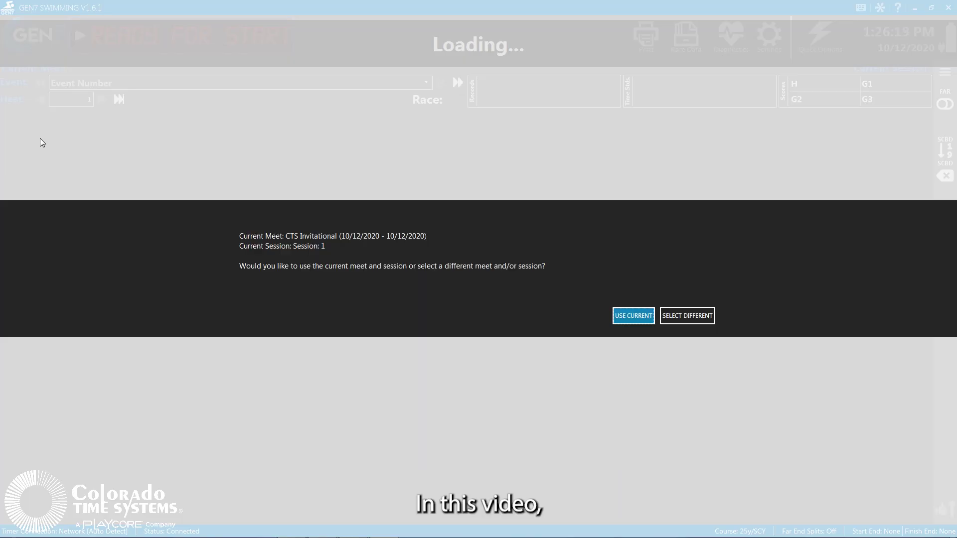
# Continue with the current meet and session and open the timing settings
pyautogui.click(632, 317)
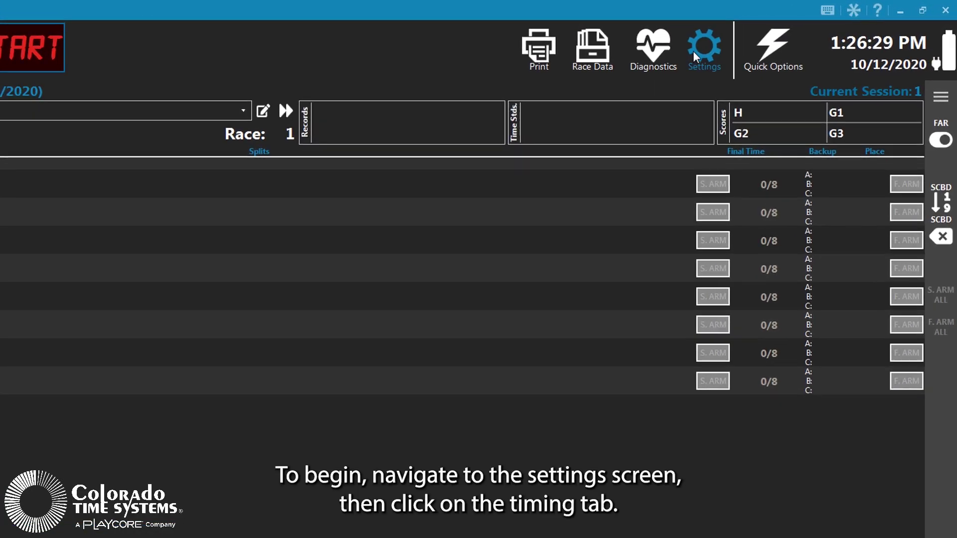
pyautogui.click(696, 52)
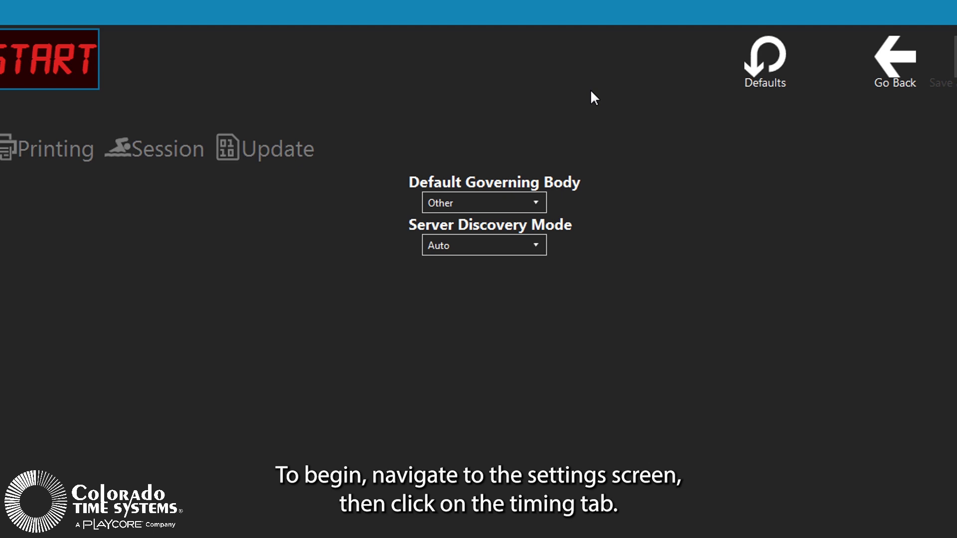
pyautogui.click(169, 145)
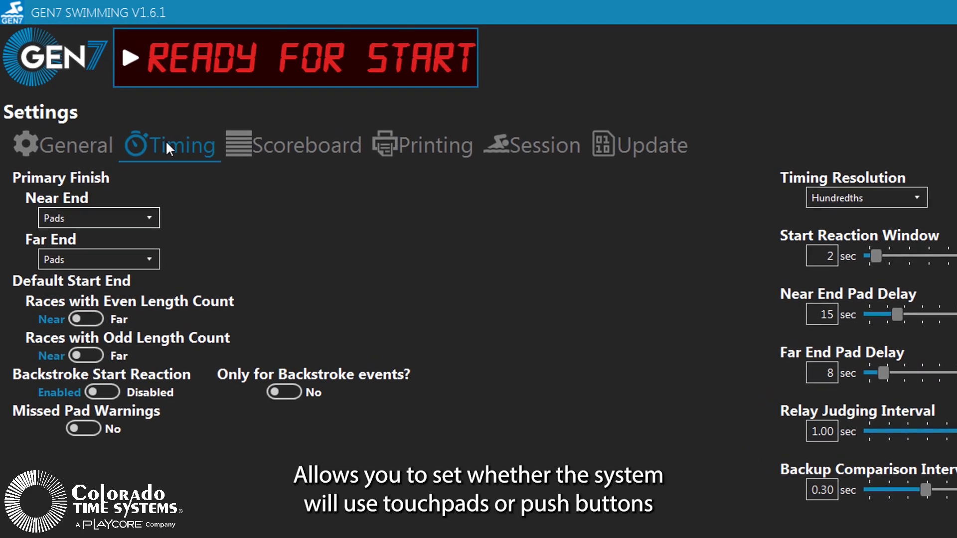
# Set the primary finish to Buttons without Splits for both the far end and the near end
pyautogui.click(150, 218)
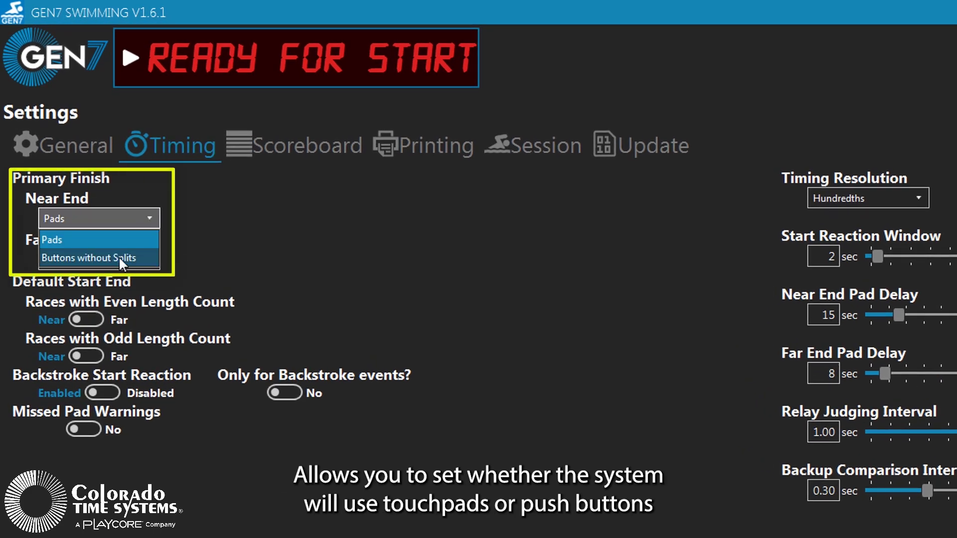
pyautogui.click(108, 238)
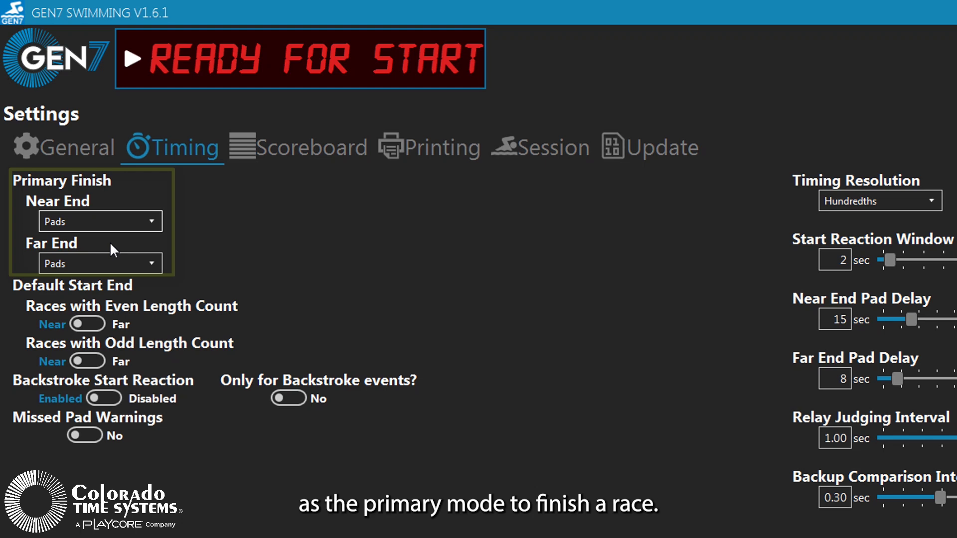
pyautogui.click(143, 261)
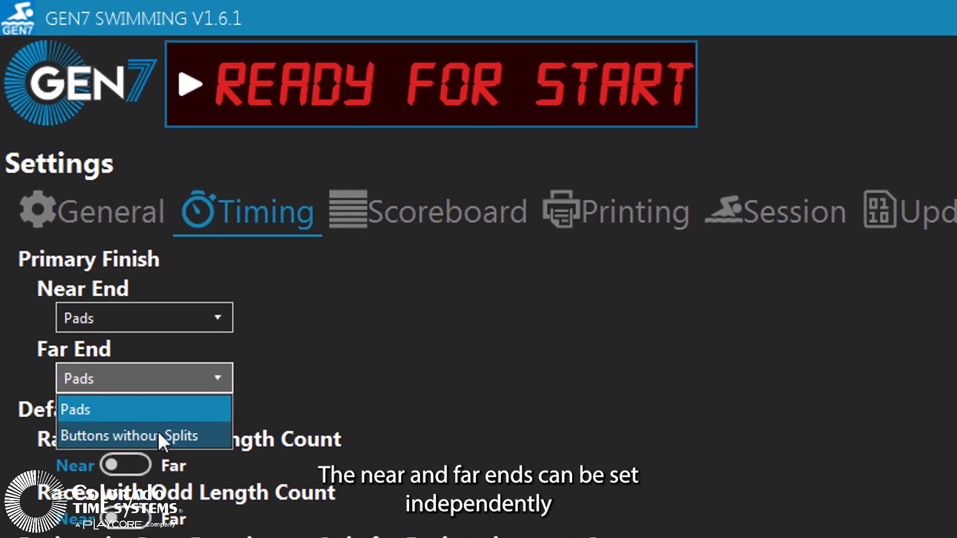
pyautogui.click(163, 450)
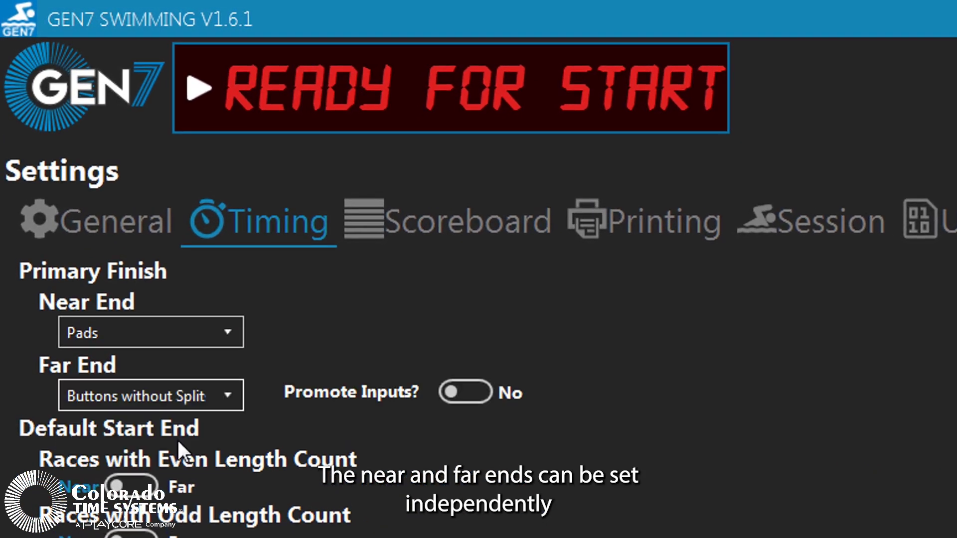
pyautogui.click(229, 330)
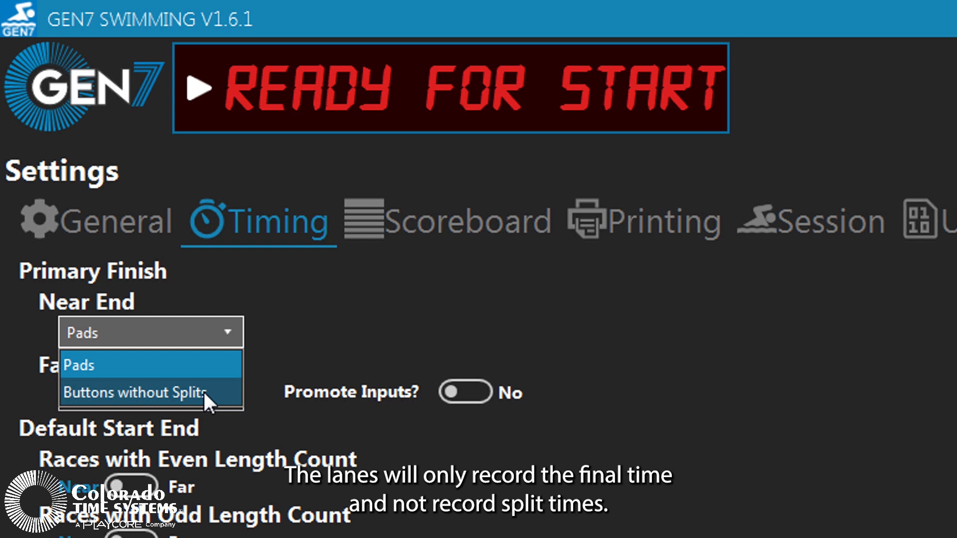
pyautogui.click(203, 391)
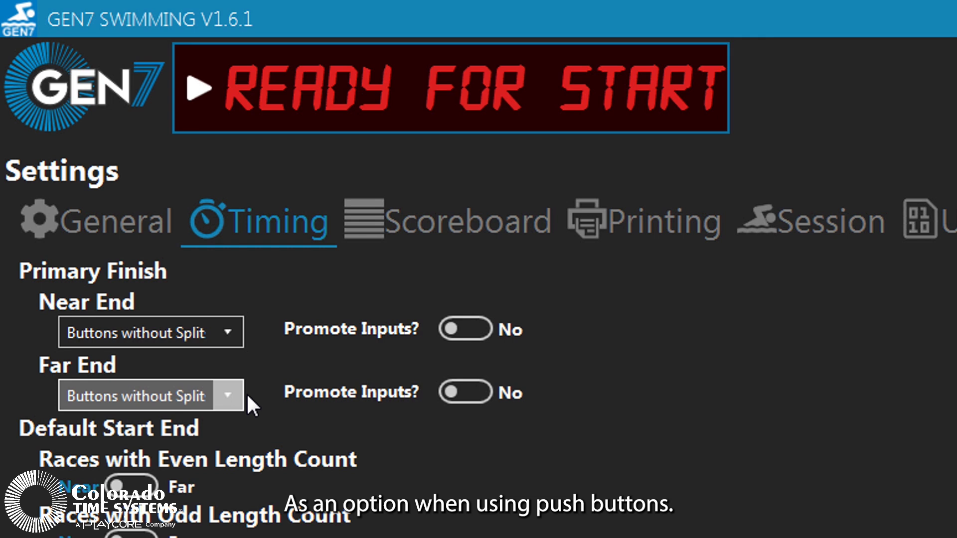
# Enable Promote Inputs for the near end, and switch it on and back off for the far end
pyautogui.click(460, 330)
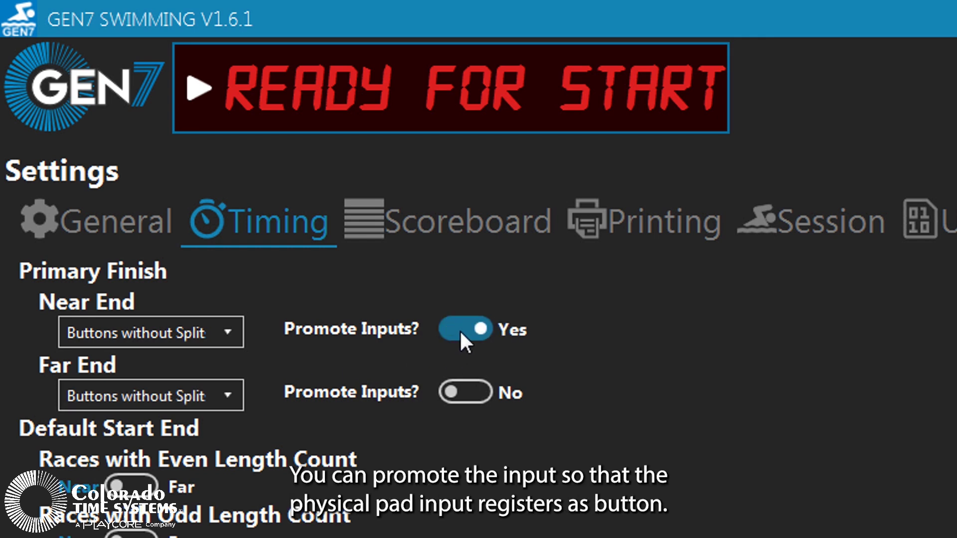
pyautogui.click(453, 388)
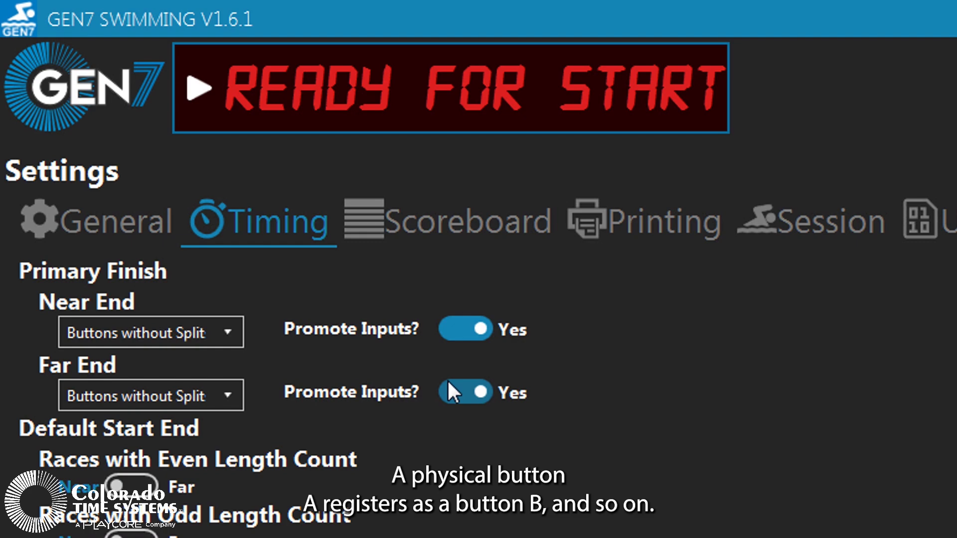
pyautogui.click(451, 388)
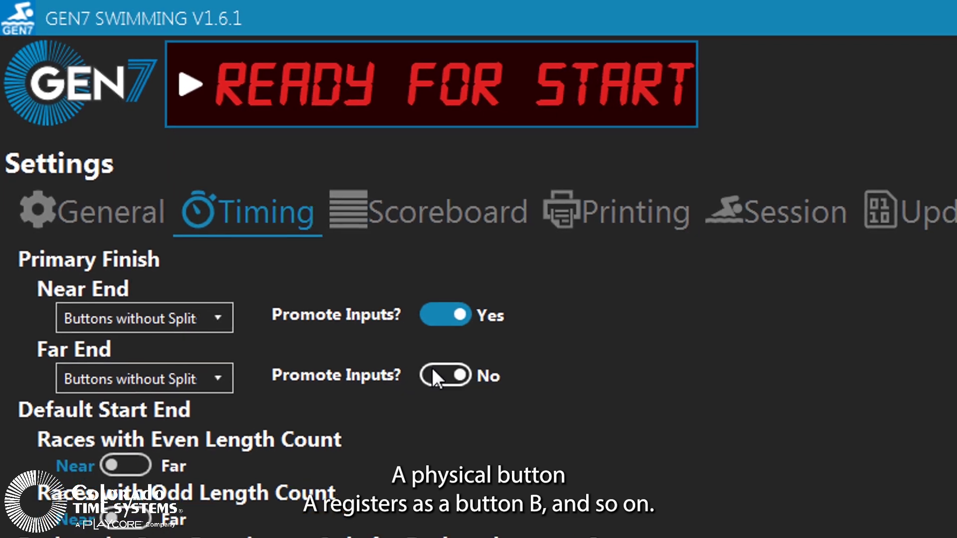
# Return the near end and far end primary finish to Pads
pyautogui.click(200, 299)
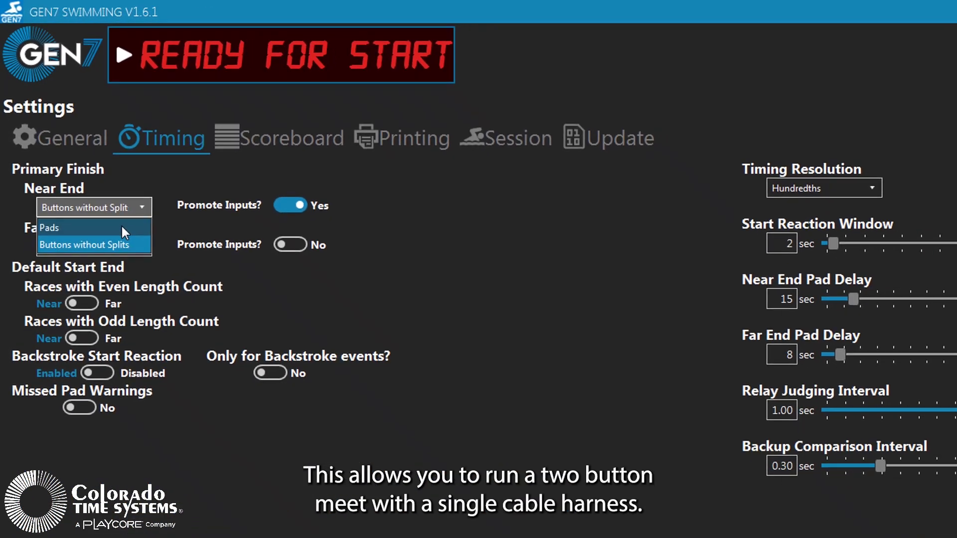
pyautogui.click(133, 325)
pyautogui.click(116, 211)
pyautogui.click(80, 227)
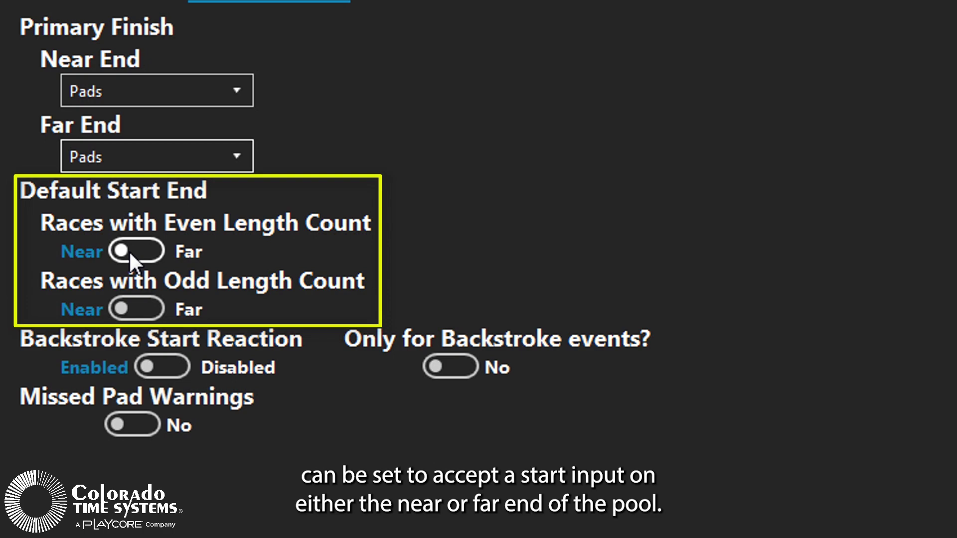
# Try the default start end switches for even and odd length races, and toggle Far End Splits for a single event
pyautogui.click(129, 250)
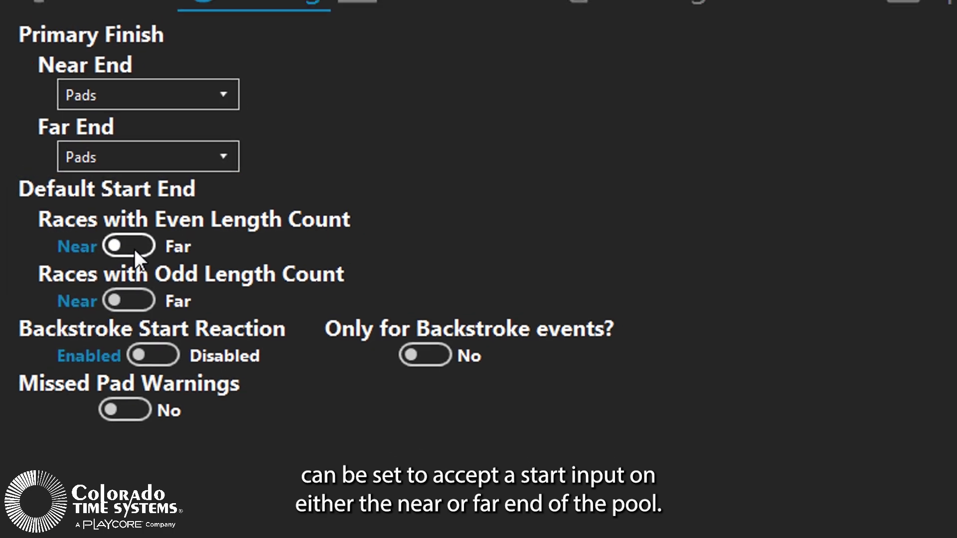
pyautogui.click(142, 305)
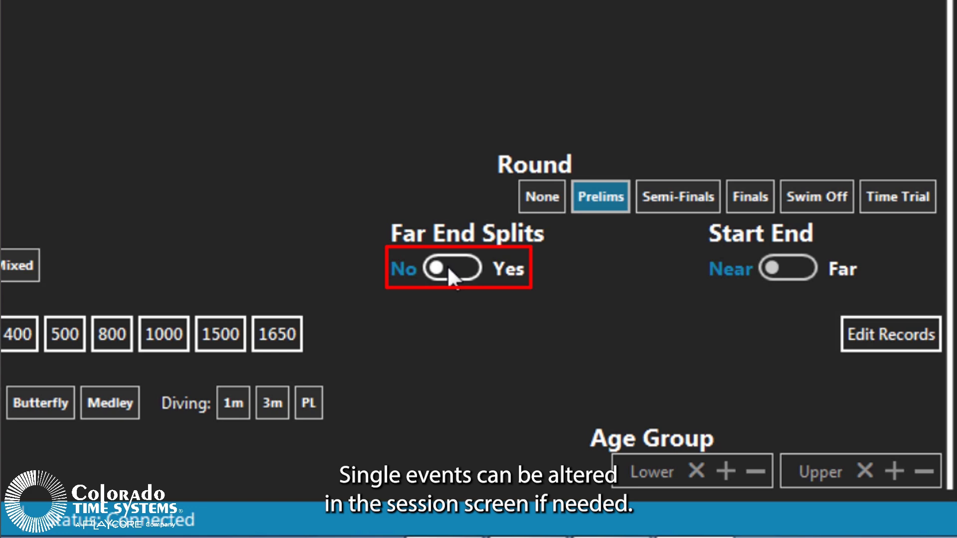
pyautogui.click(550, 271)
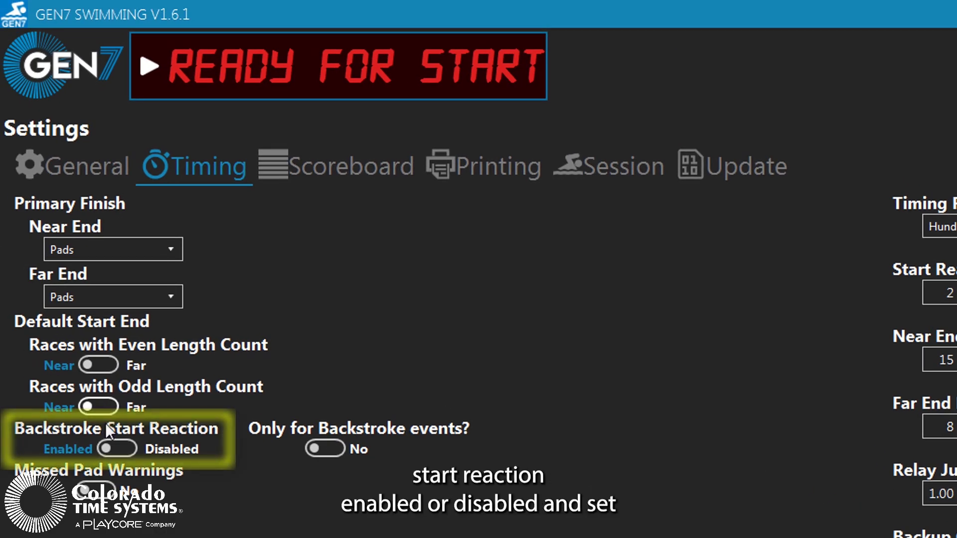
# Set Backstroke Start Reaction to Disabled and turn on Missed Pad Warnings
pyautogui.click(115, 449)
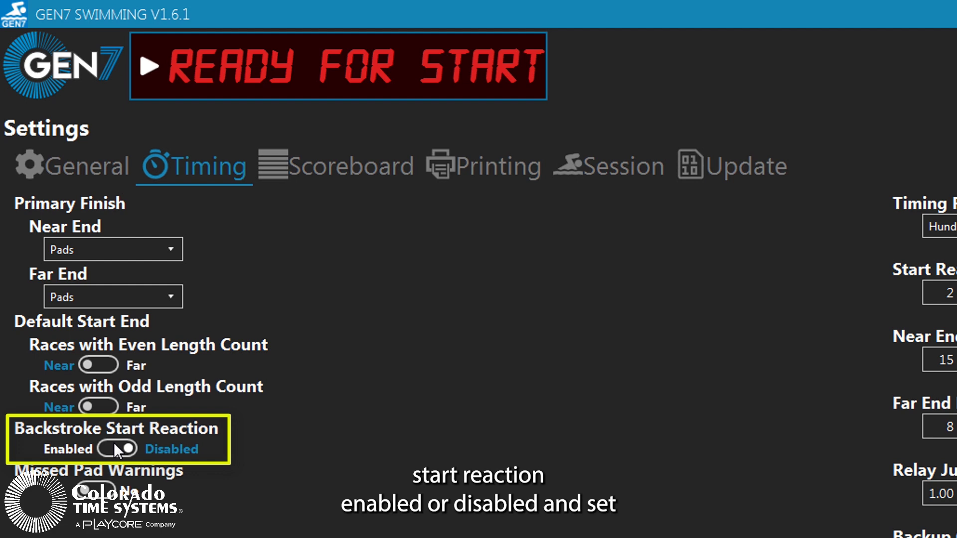
pyautogui.click(115, 447)
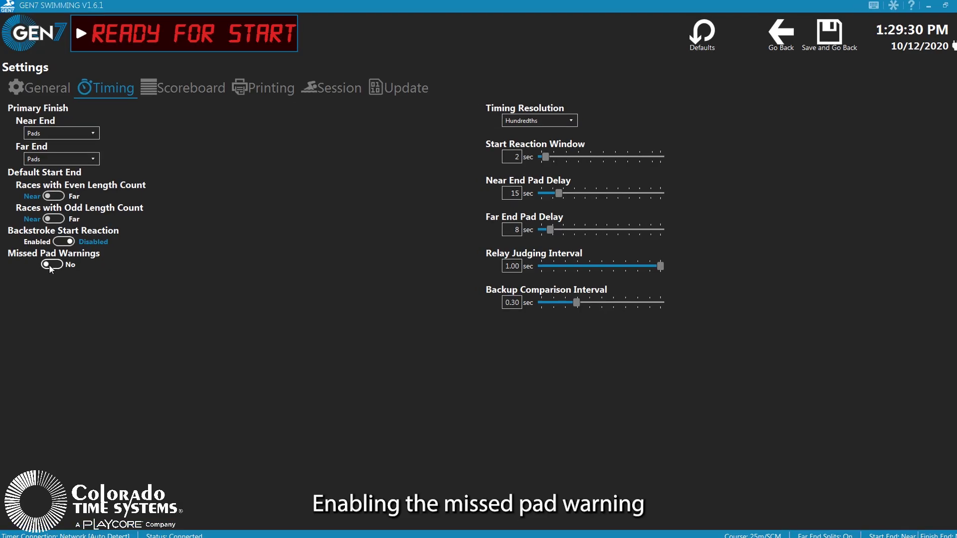
pyautogui.click(92, 341)
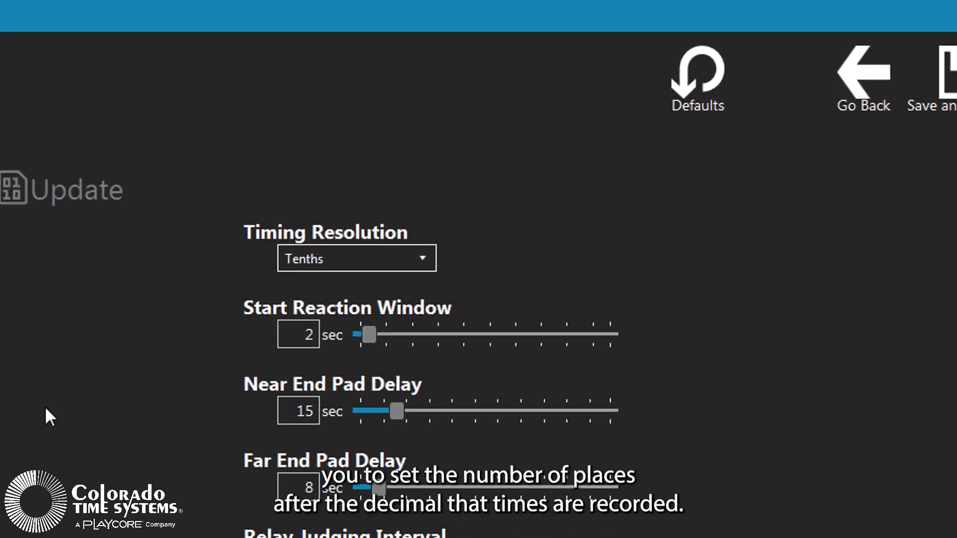
# Set the timing resolution to Hundredths, and try a 30 sec start reaction window before restoring it to 2 sec
pyautogui.click(417, 256)
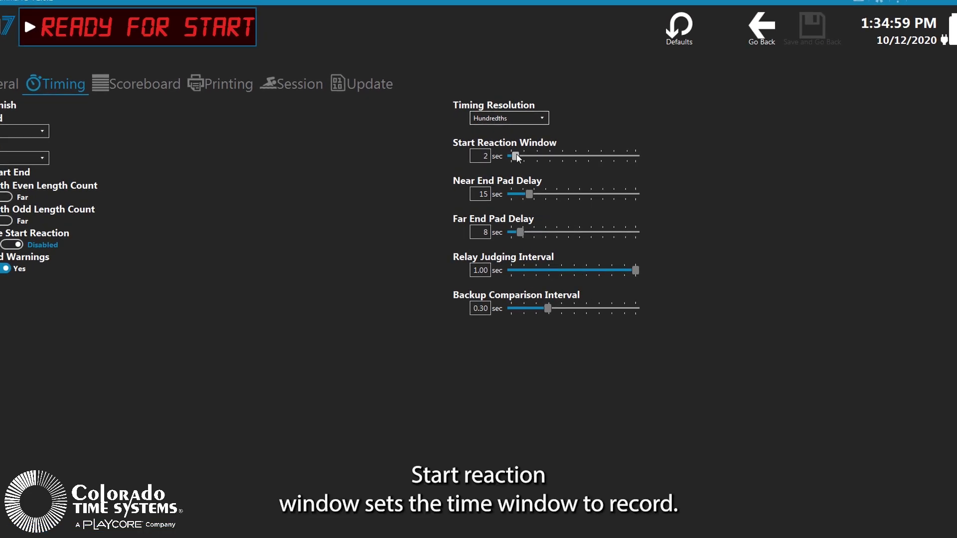
pyautogui.moveTo(471, 154); pyautogui.dragTo(615, 153)
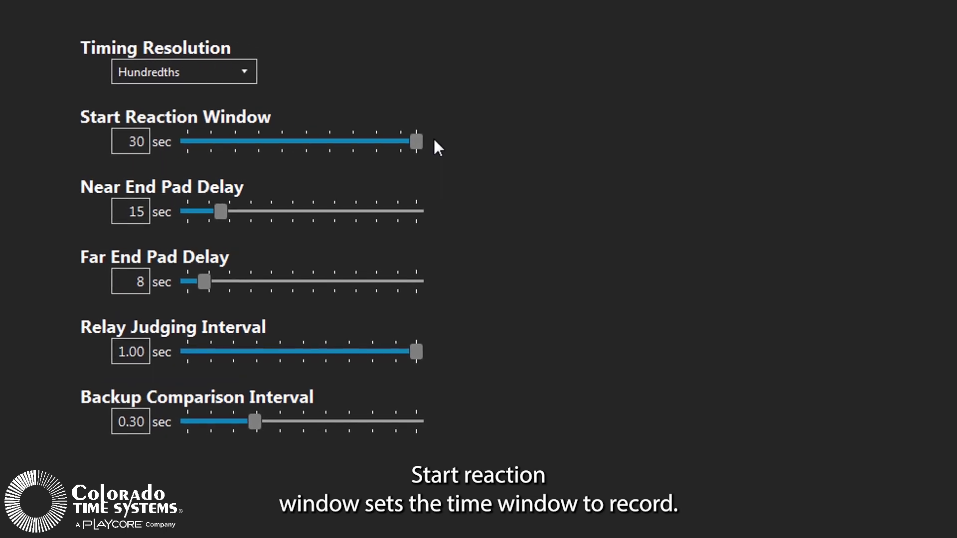
pyautogui.moveTo(415, 141); pyautogui.dragTo(406, 141)
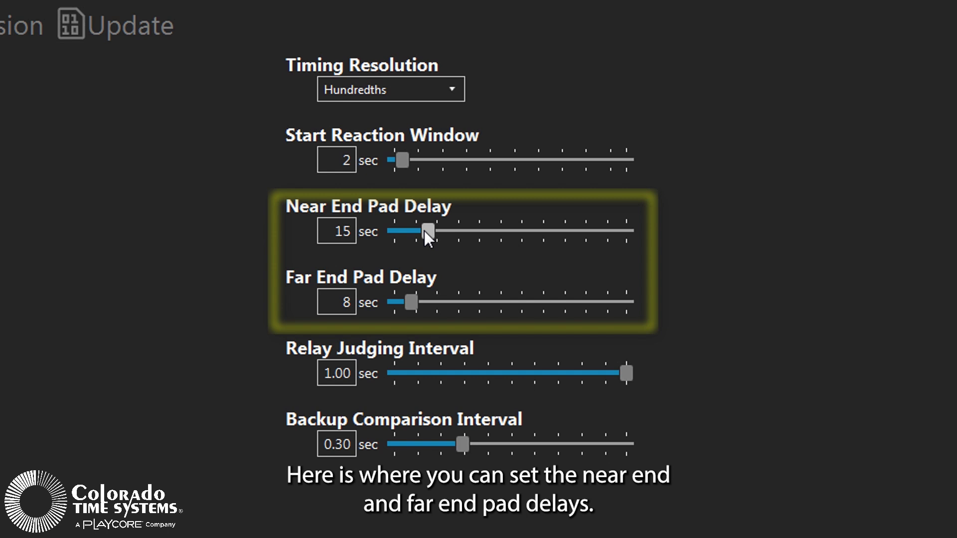
# Try a 99 sec near end pad delay, restore it to 15 sec, and set the far end pad delay to 10 sec
pyautogui.moveTo(427, 231); pyautogui.dragTo(634, 230)
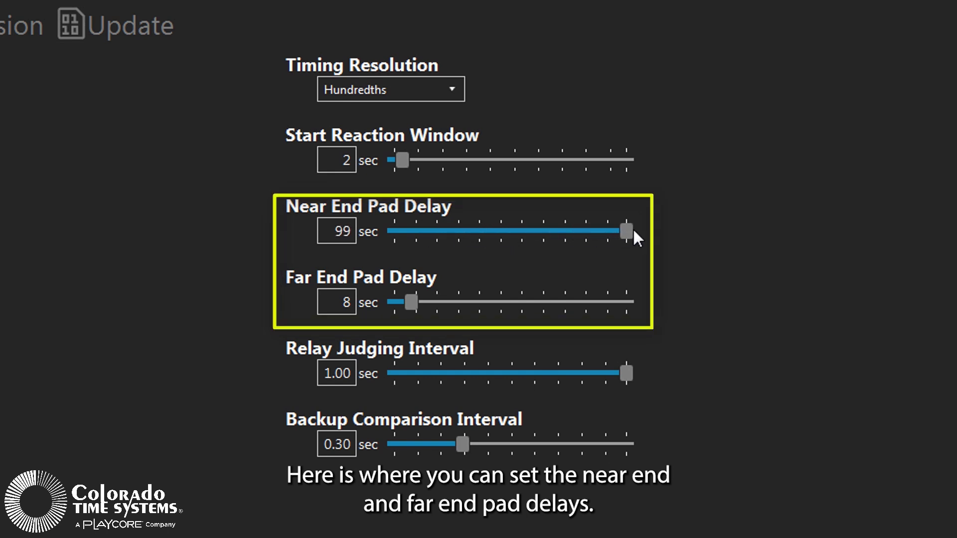
pyautogui.moveTo(387, 227); pyautogui.dragTo(402, 226)
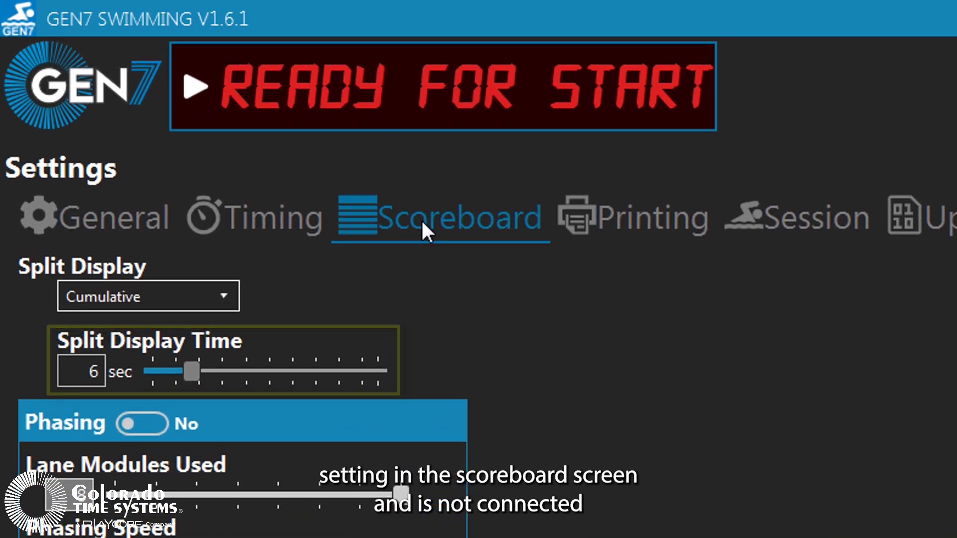
# Return to the timing settings and lower the relay judging interval to 0.01 sec, then raise it to 0.31 sec
pyautogui.click(282, 218)
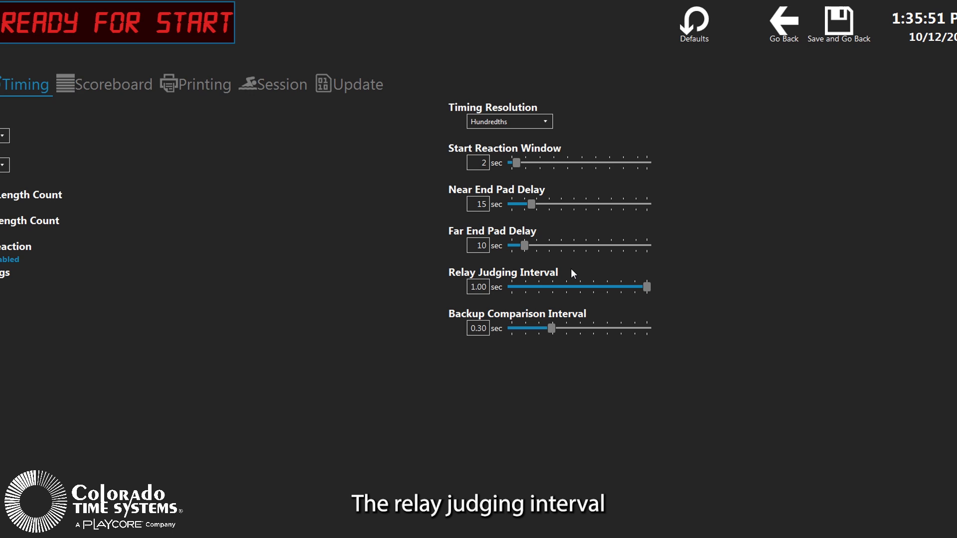
pyautogui.moveTo(638, 328); pyautogui.dragTo(503, 329)
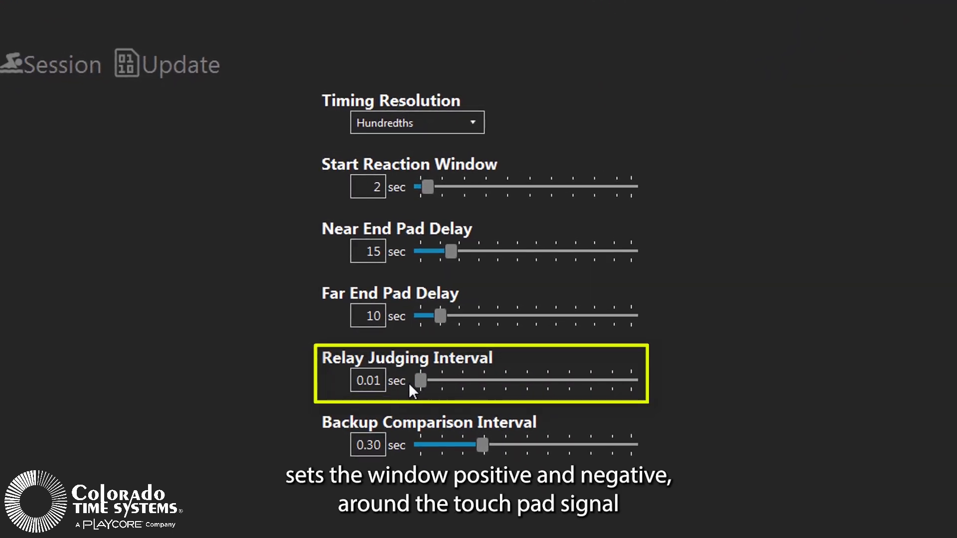
pyautogui.moveTo(410, 384); pyautogui.dragTo(499, 383)
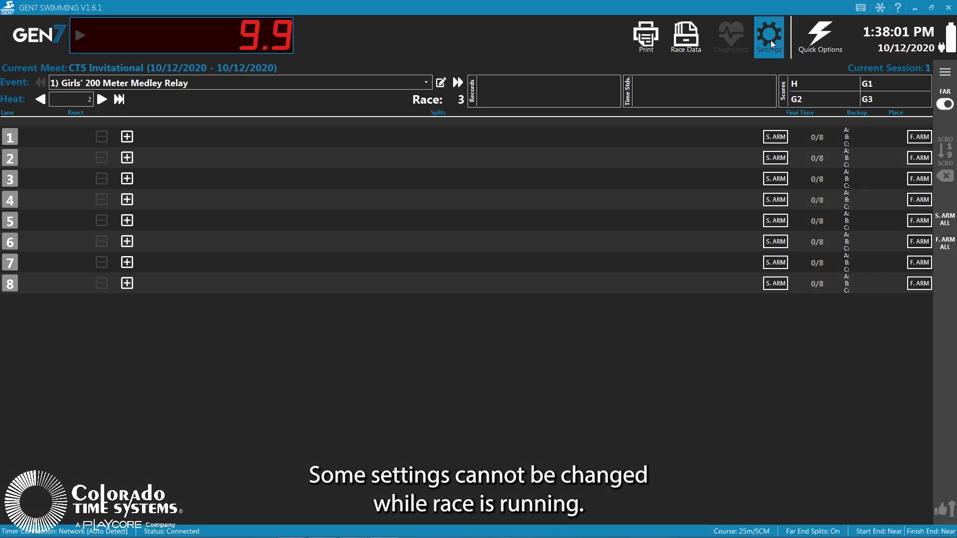
# Open the settings while the race is running, and save and reset the race once it is finished
pyautogui.click(771, 40)
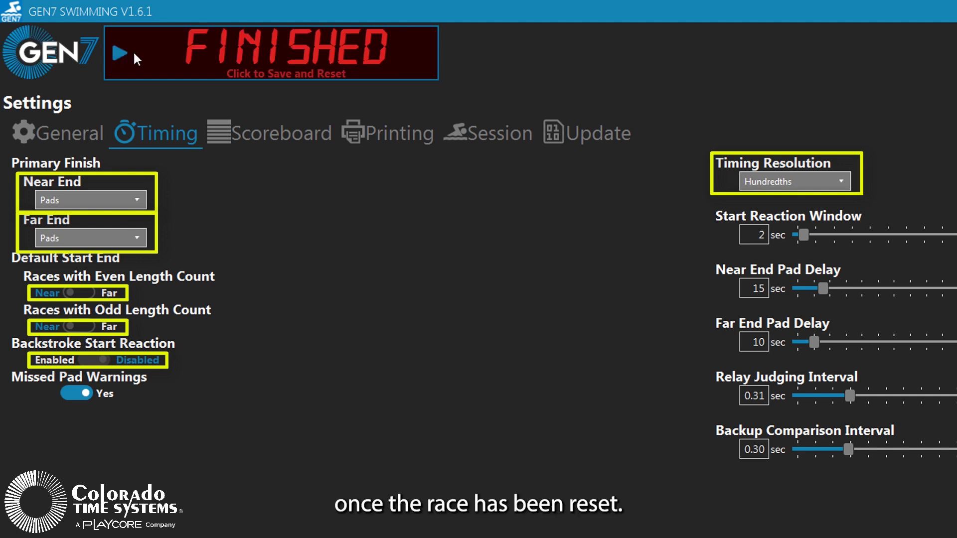
pyautogui.click(493, 53)
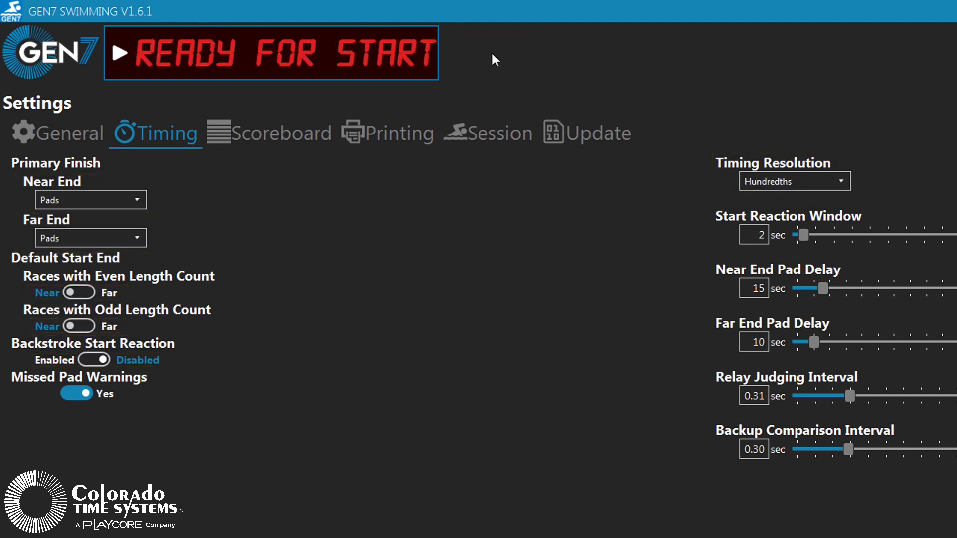